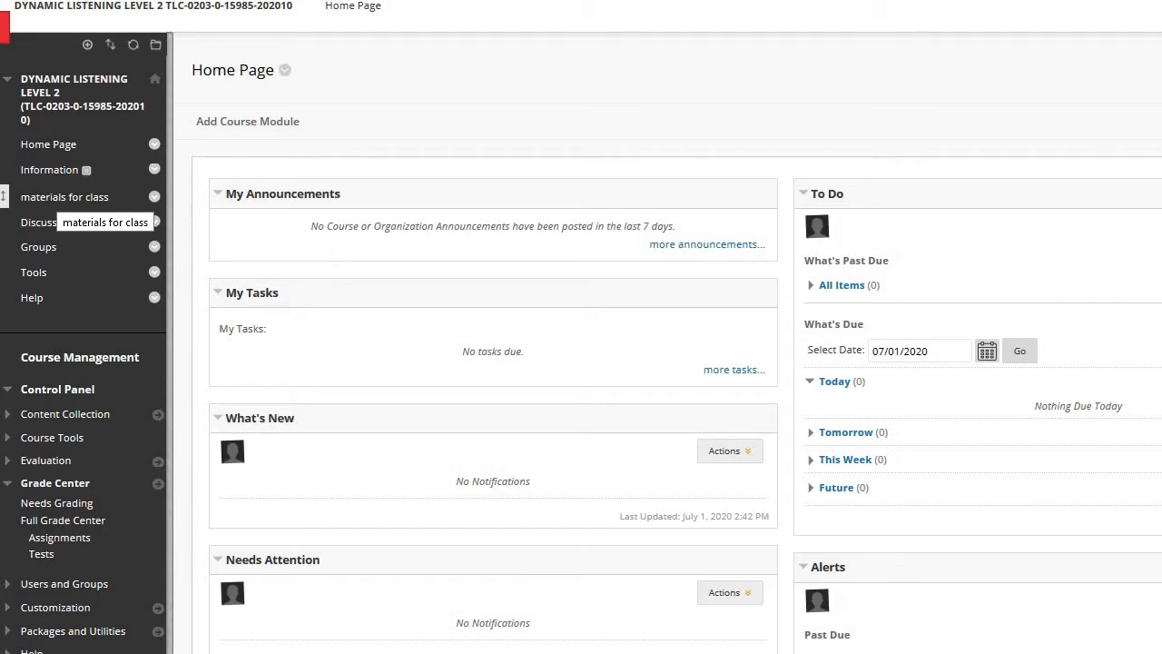
- Start adding a Turnitin assignment in the course's "materials for class" content area
click(4, 197)
click(51, 195)
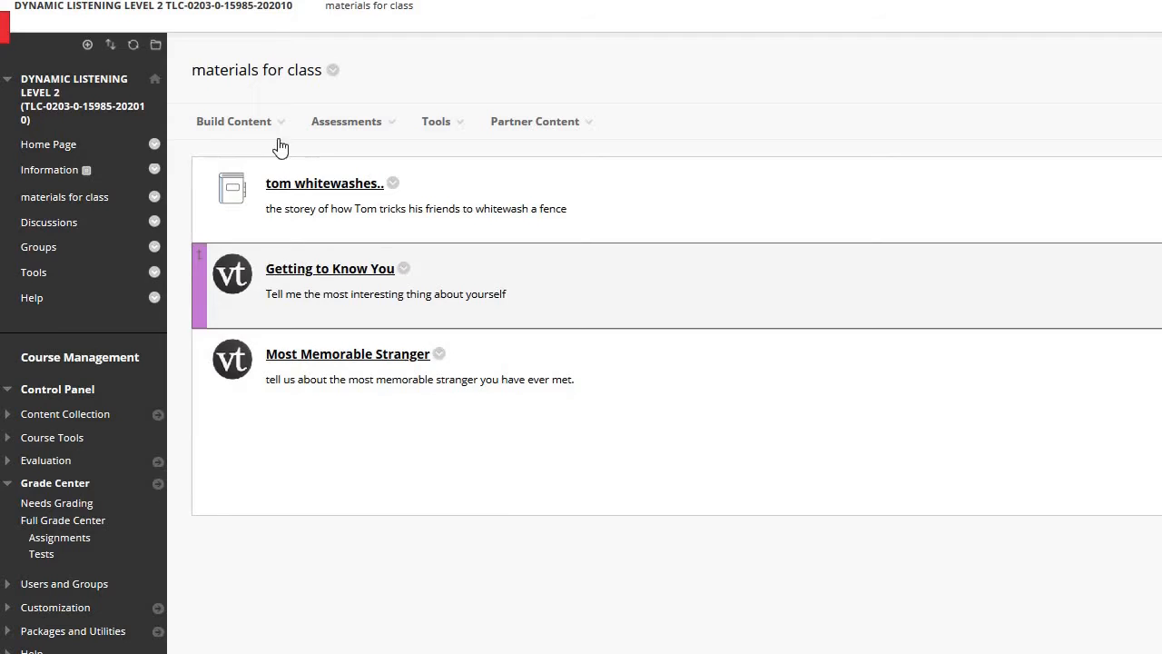
mouse_move(364, 134)
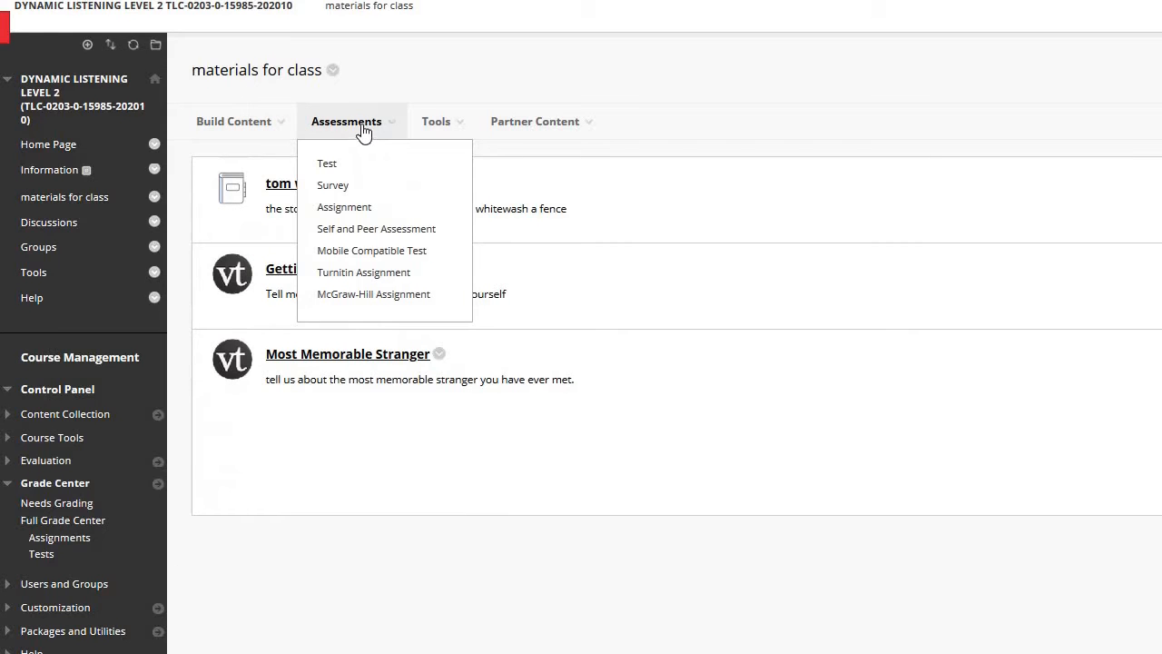
click(363, 273)
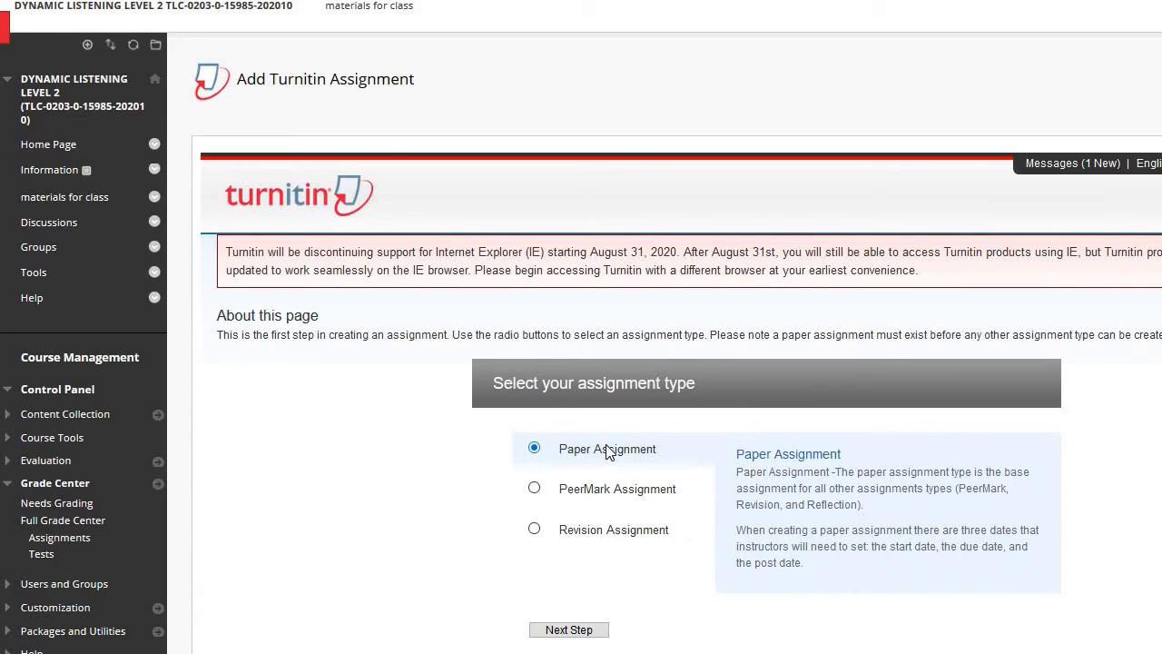
- View the PeerMark and Revision assignment type descriptions, and continue with Paper Assignment as the chosen type
click(534, 489)
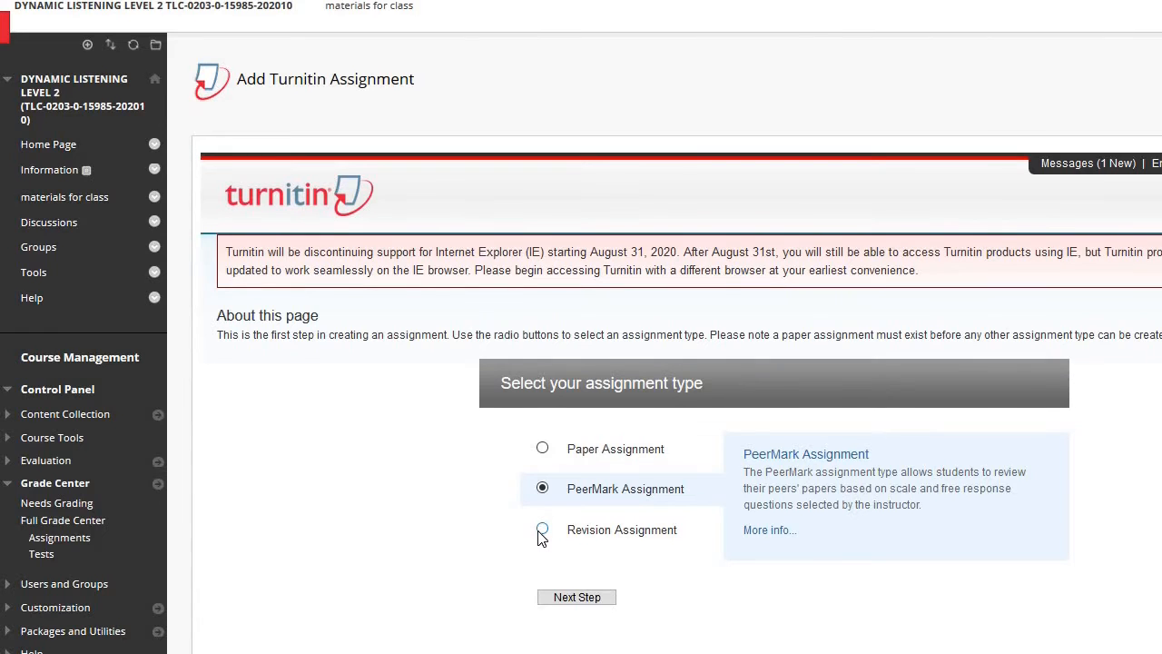
click(542, 531)
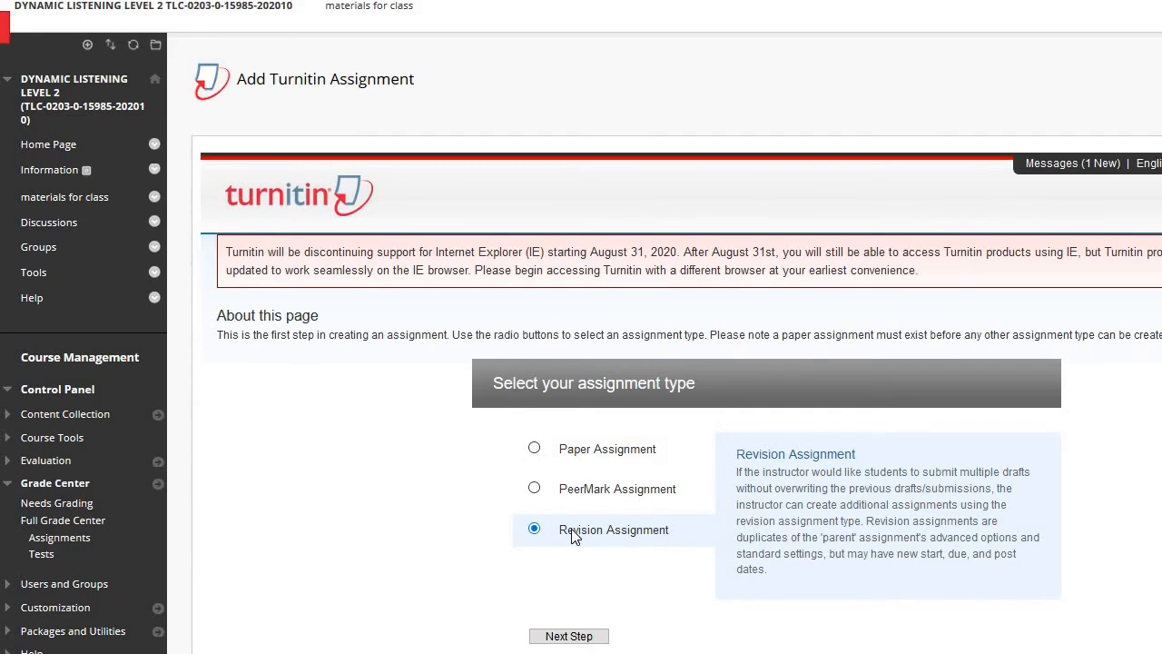
click(599, 454)
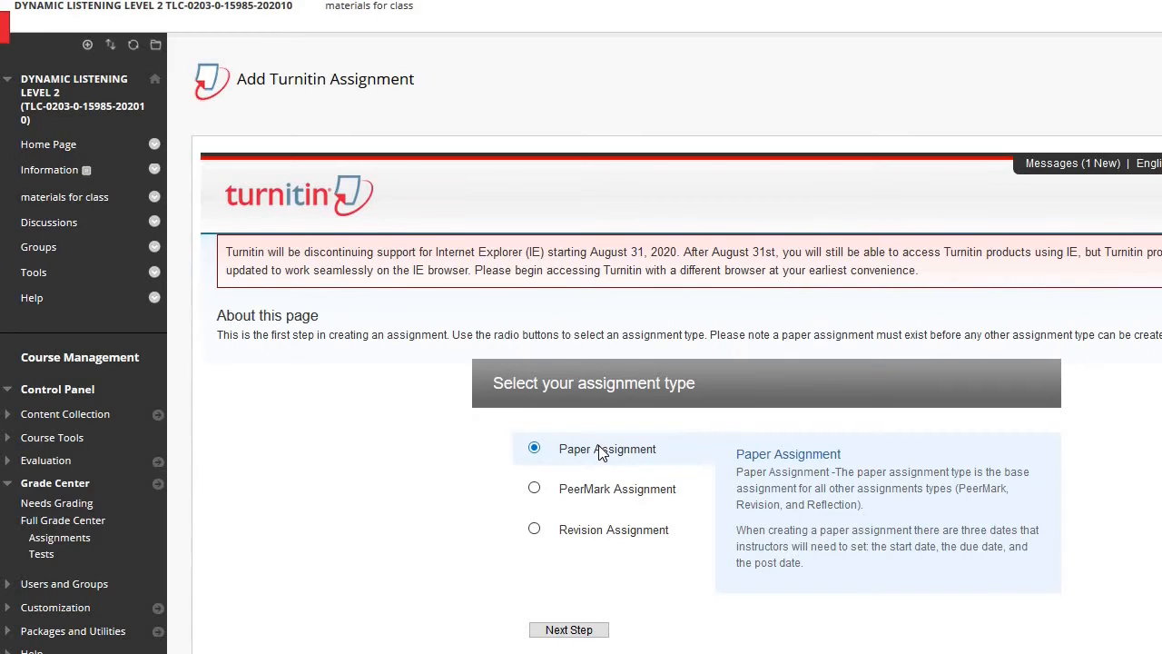
click(535, 530)
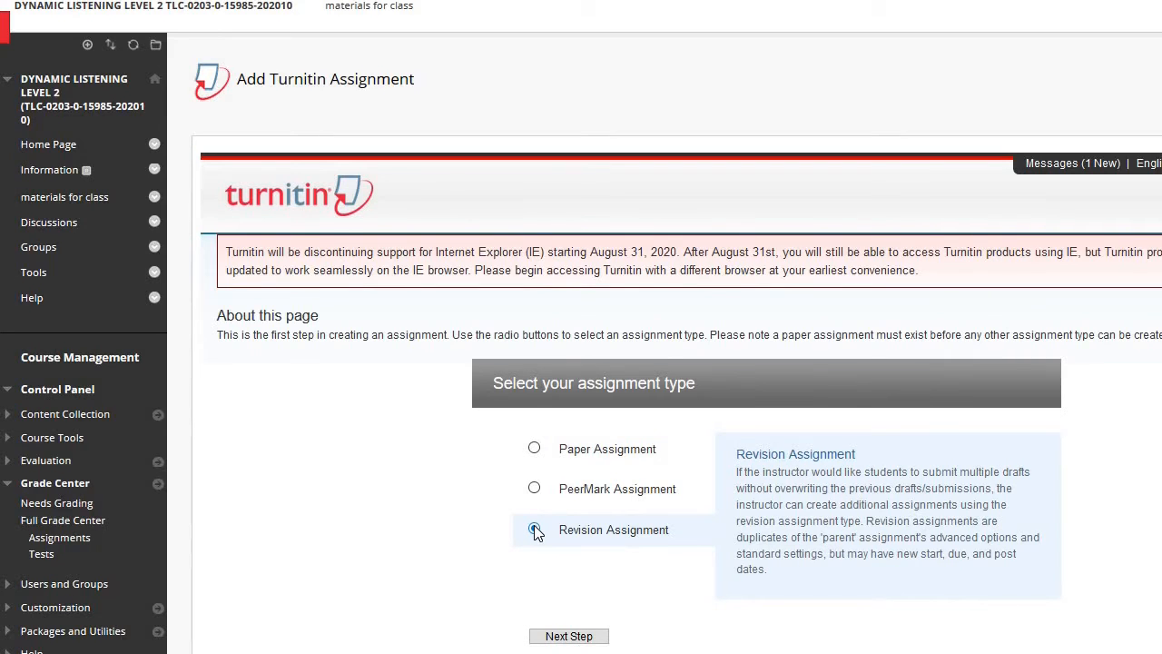
click(534, 448)
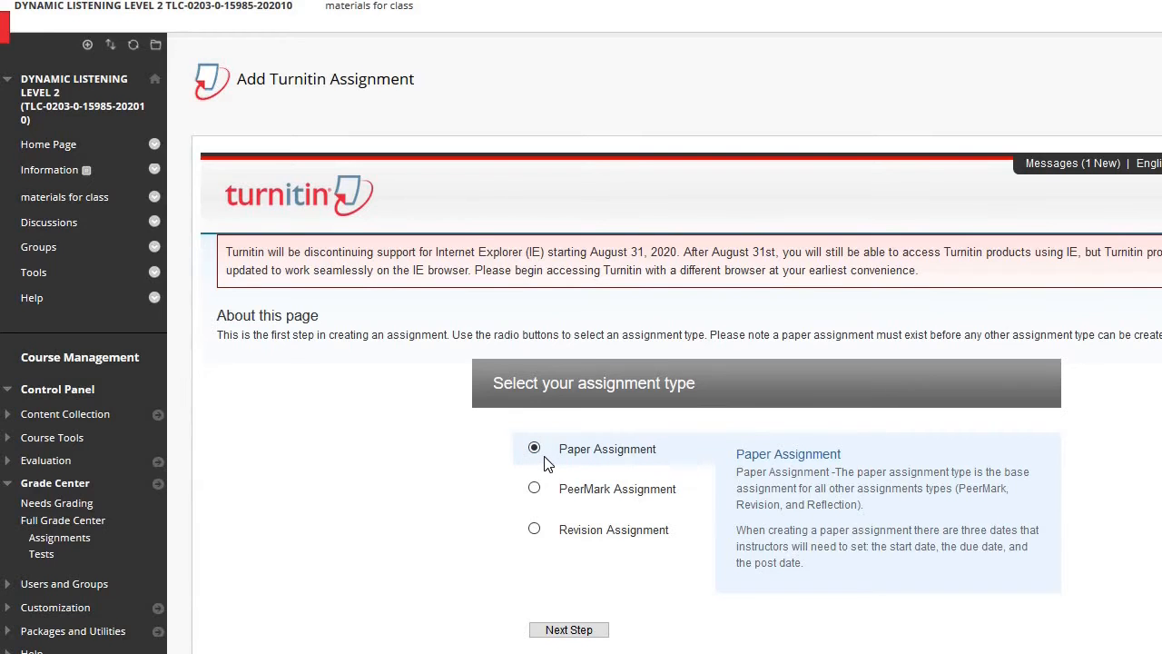
click(572, 635)
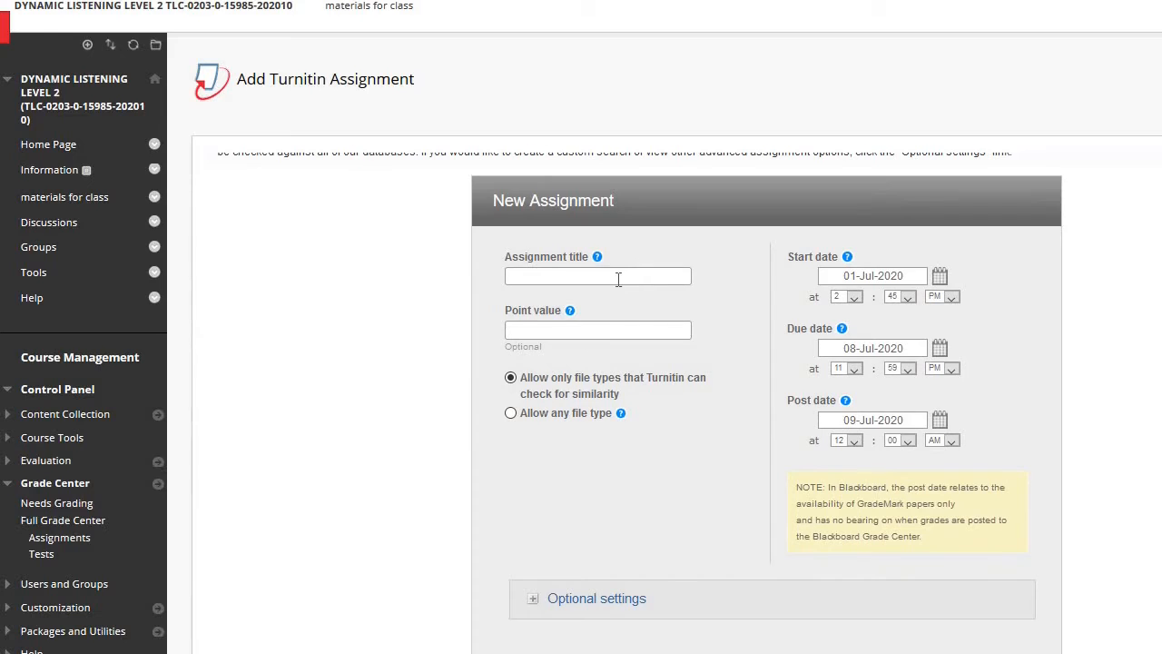
- Fill in the new assignment with the title "argument paper", a point value of 25 and a post date of 02-Jul-2020
click(615, 277)
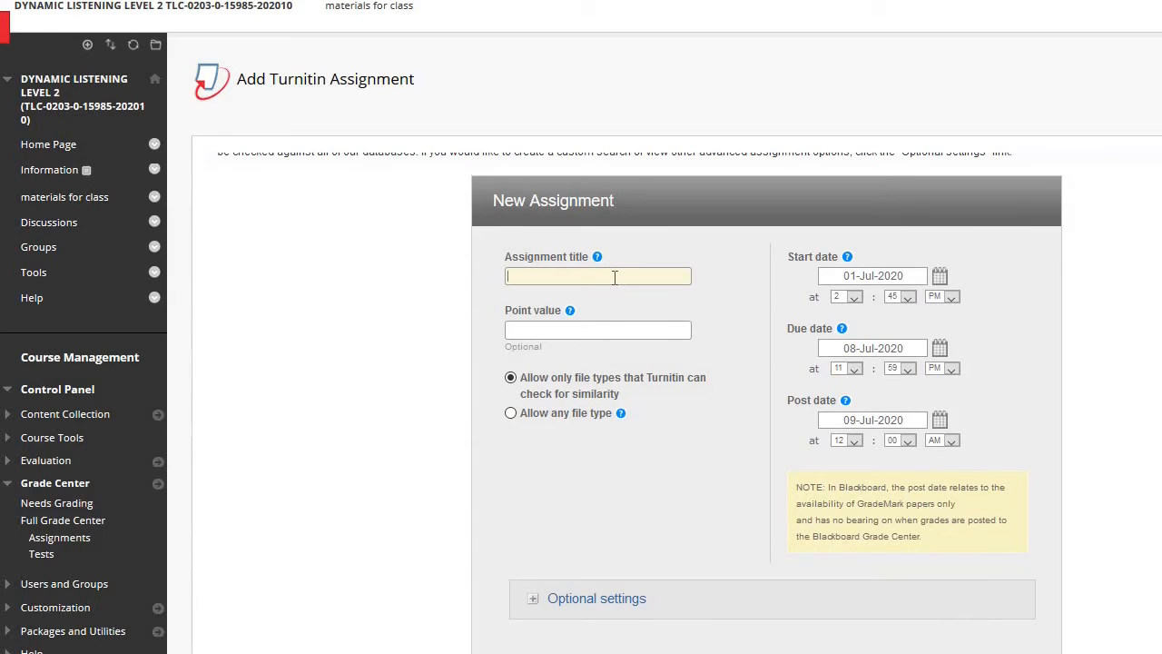
text(argument paper)
click(596, 329)
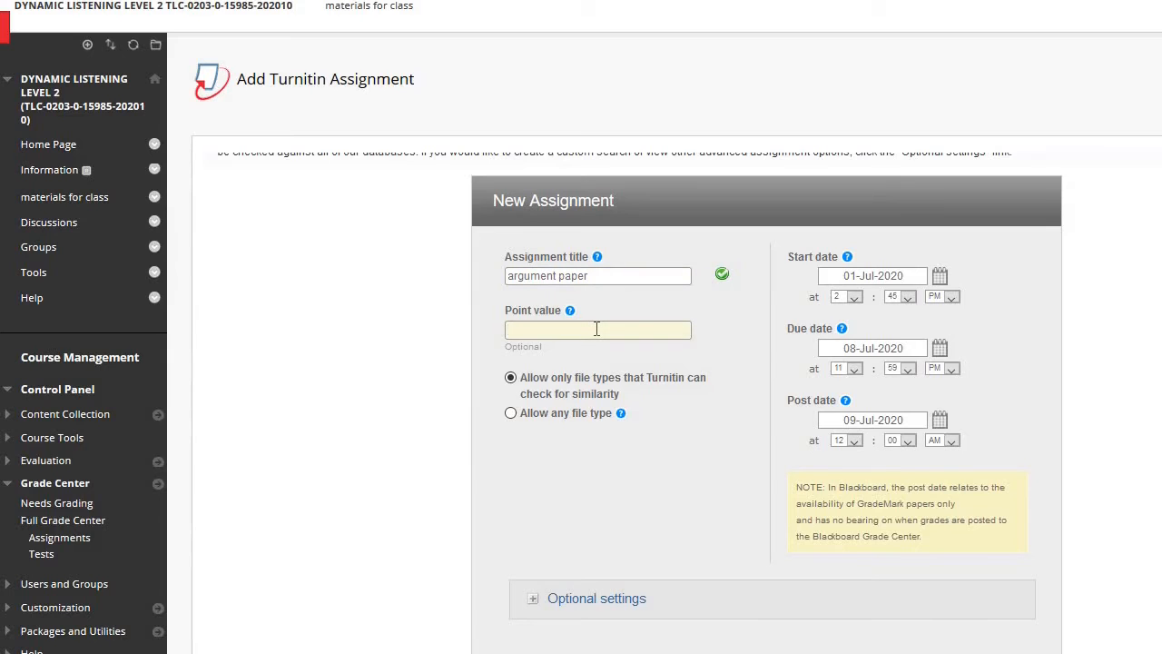
text(25)
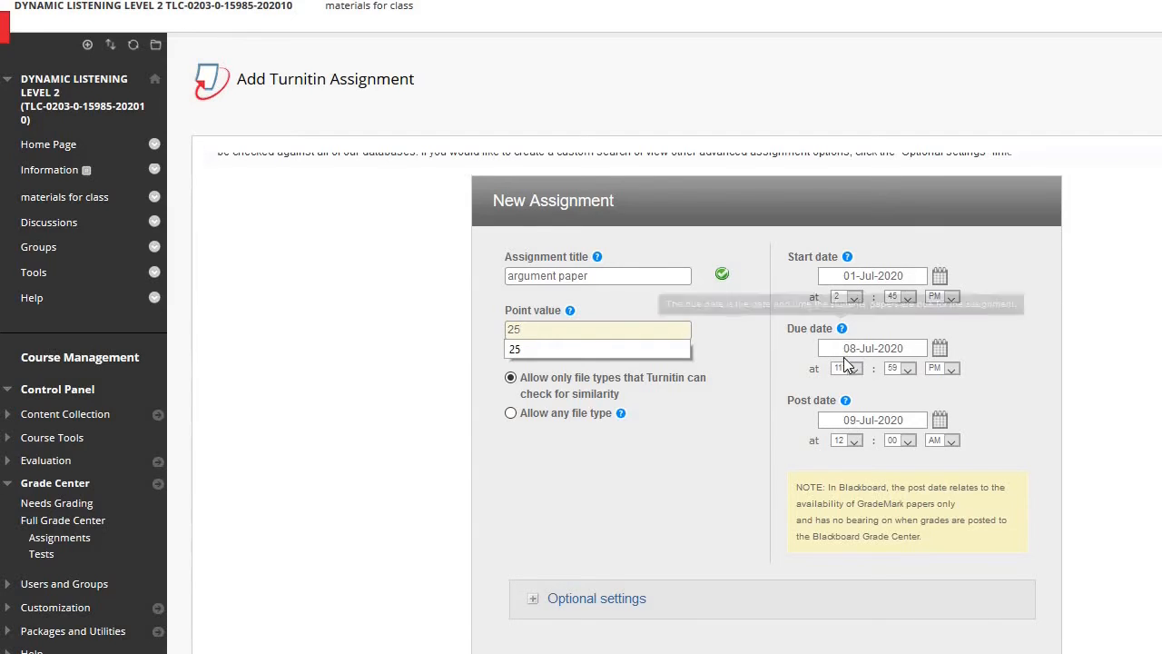
click(941, 423)
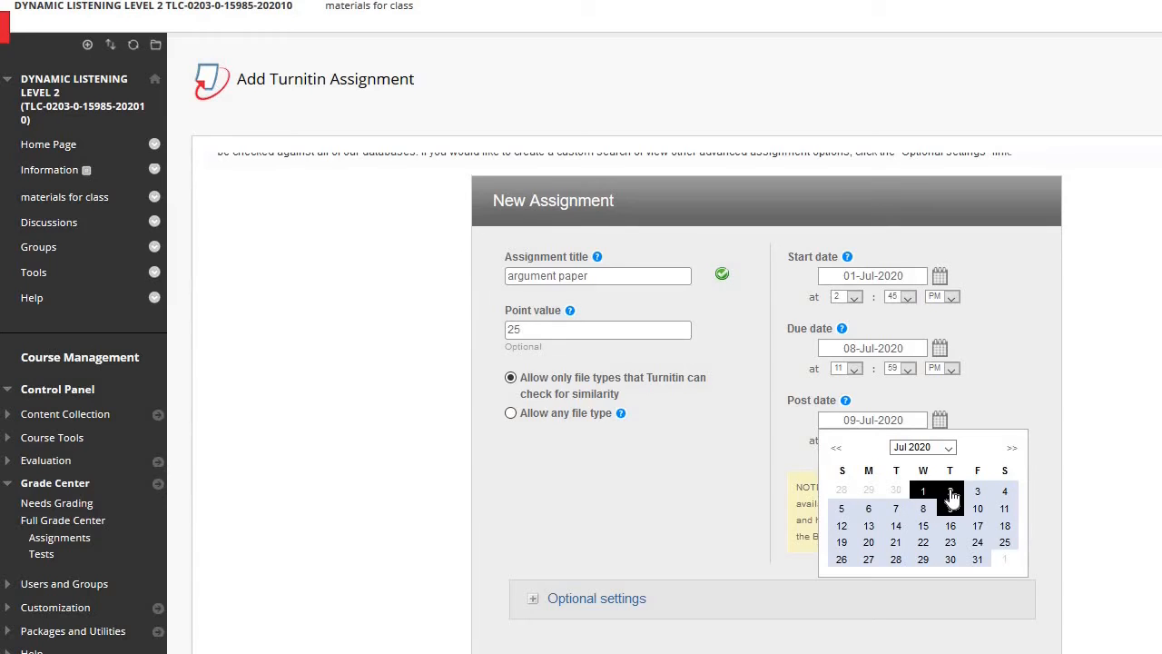
click(951, 495)
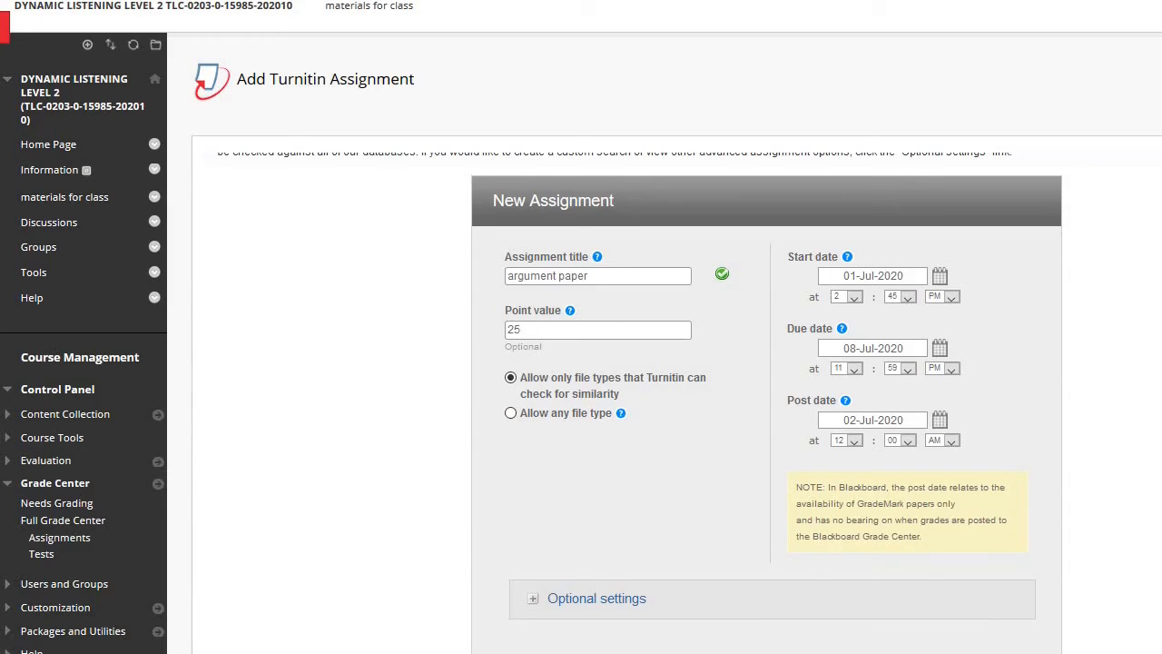
- Expand the optional settings and enter the special instructions "Write a paper that argues for or against solar energy"
scroll(663, 363, down, 2)
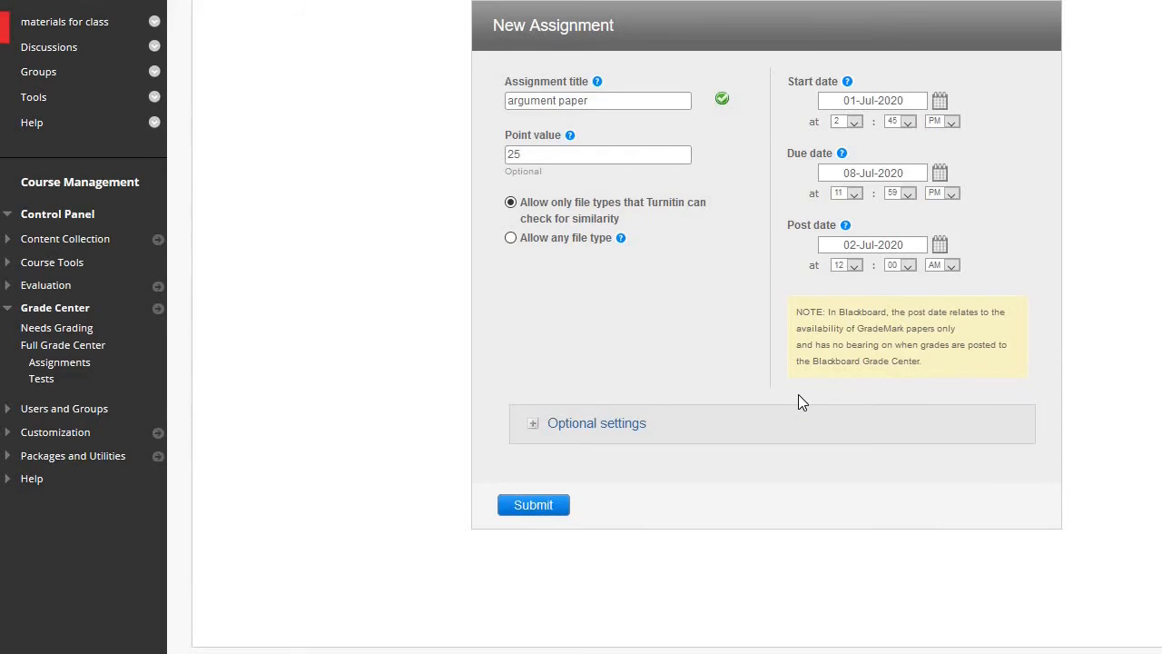
click(605, 433)
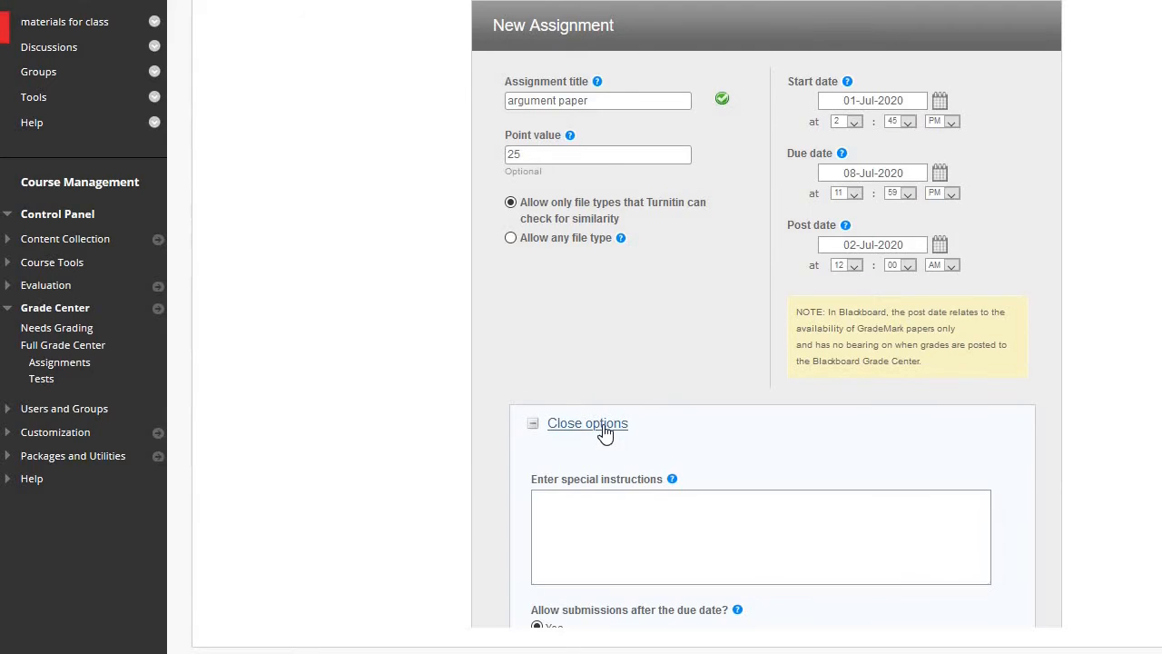
click(593, 520)
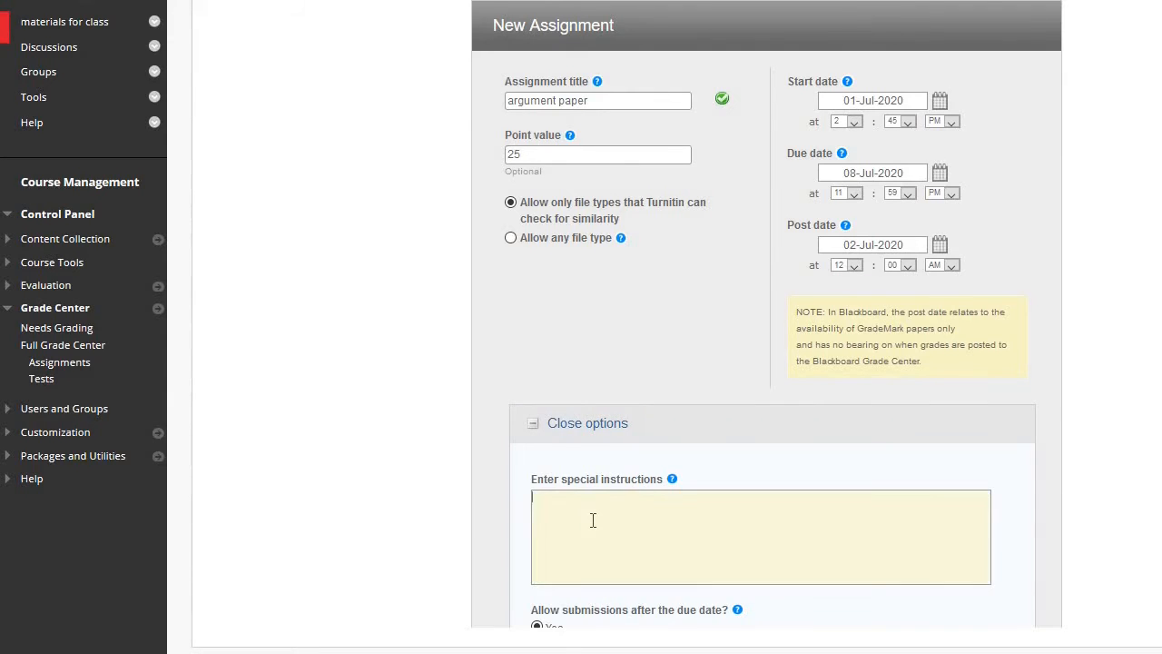
text(Write a paper that argues for or against solar energy)
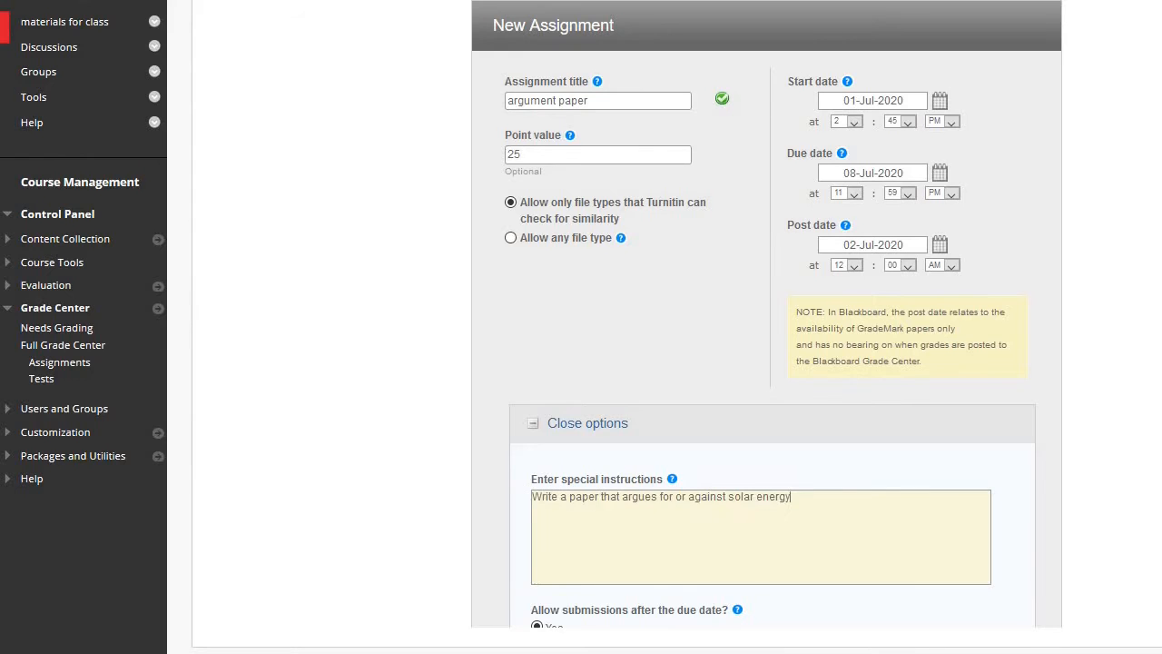
- Examine the late submission and Similarity Report settings, including the choices for when student reports are generated
scroll(593, 519, down, 3)
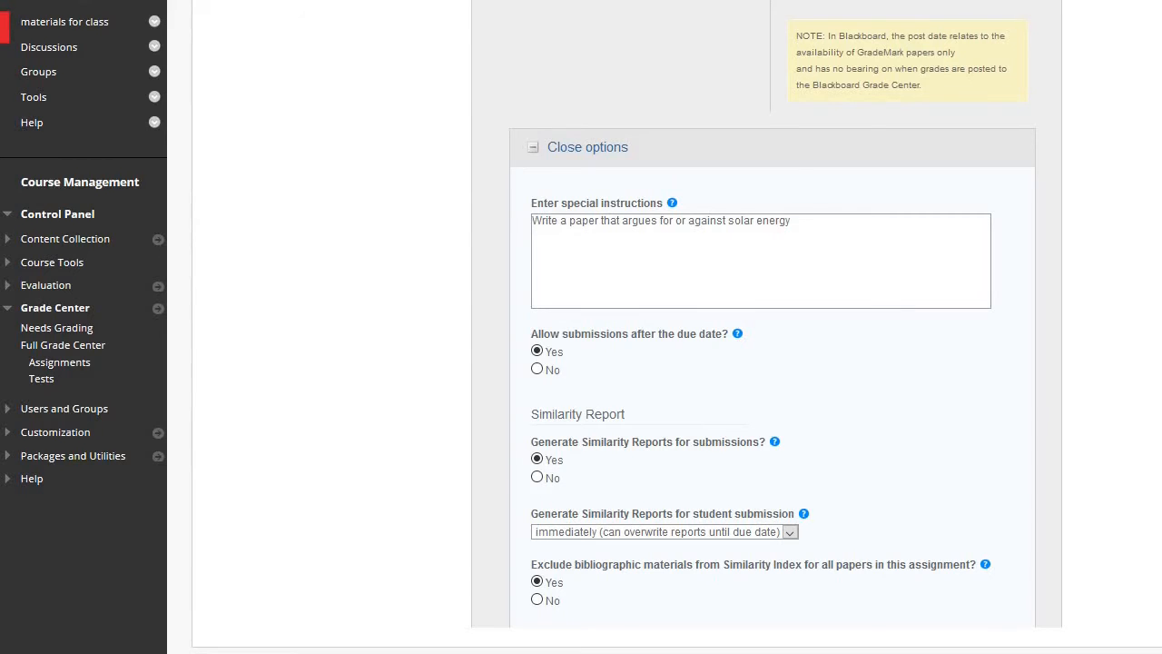
scroll(789, 179, down, 3)
click(790, 180)
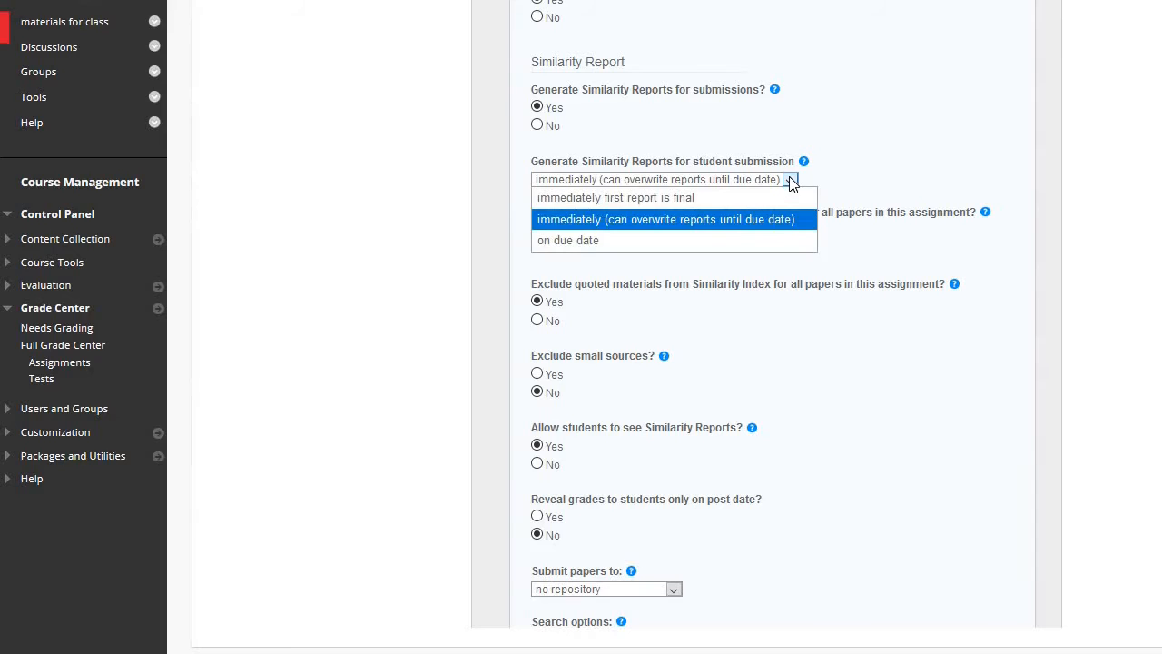
click(791, 181)
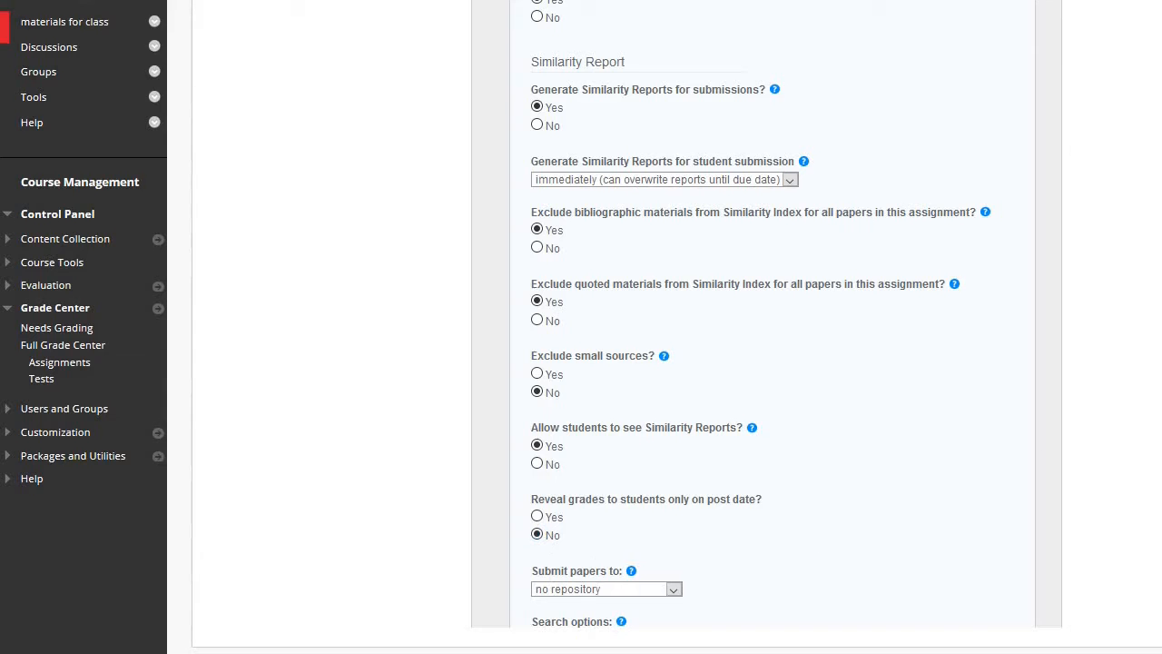
- Try the standard paper repository as the destination for submitted papers, and switch it back to no repository
scroll(690, 272, down, 3)
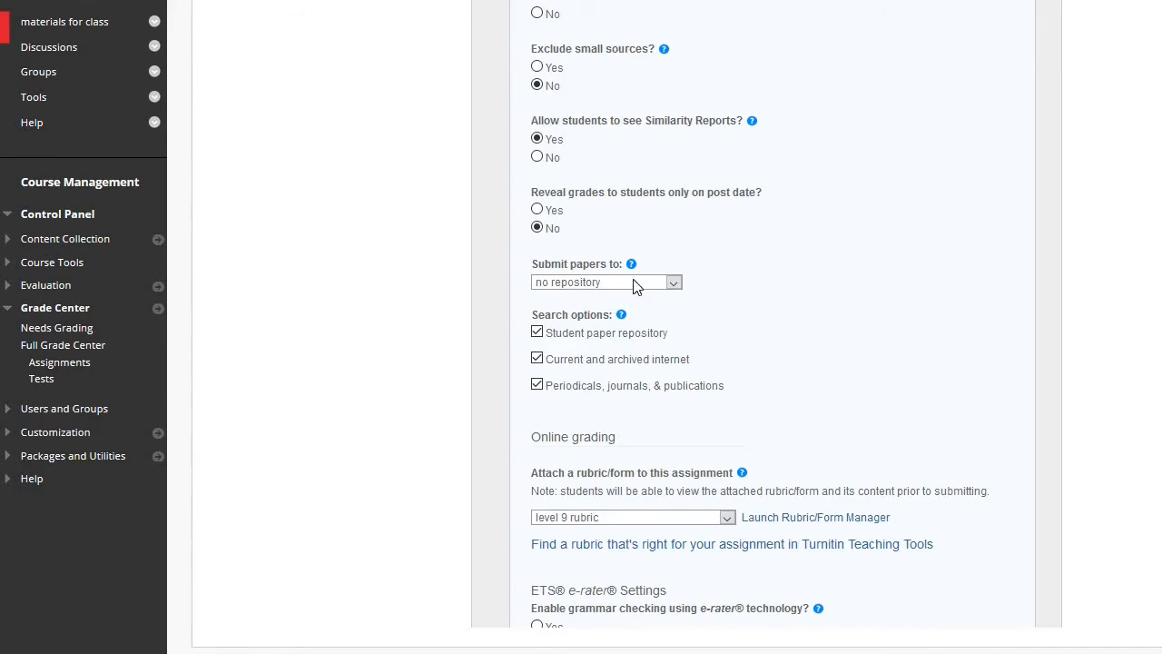
click(677, 286)
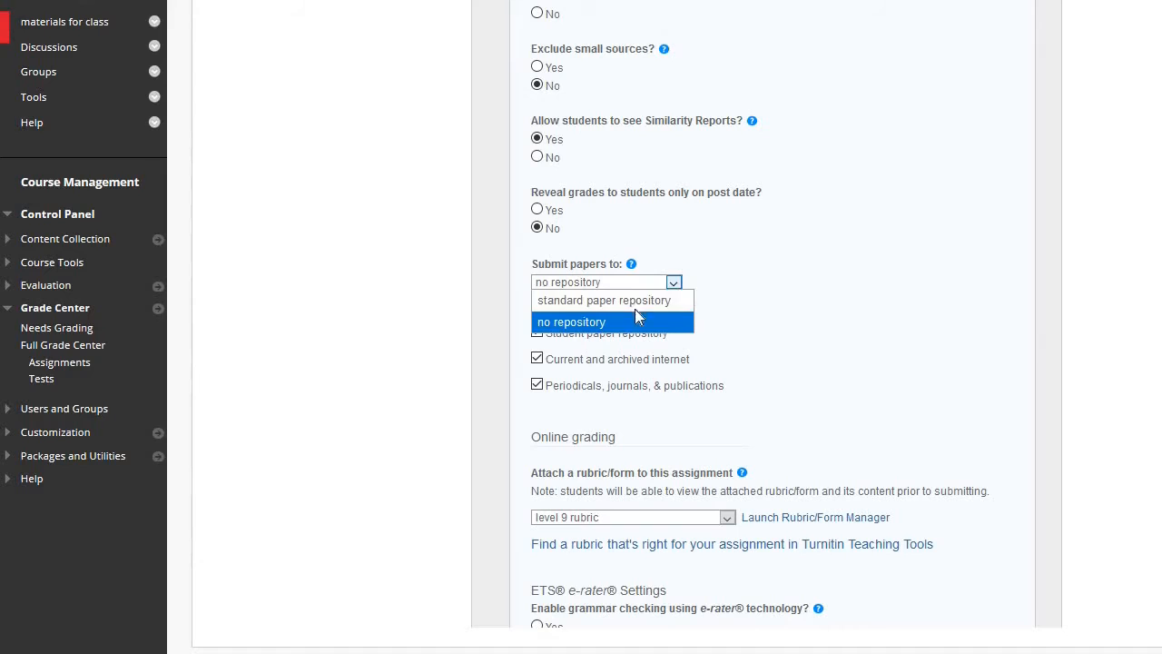
click(631, 299)
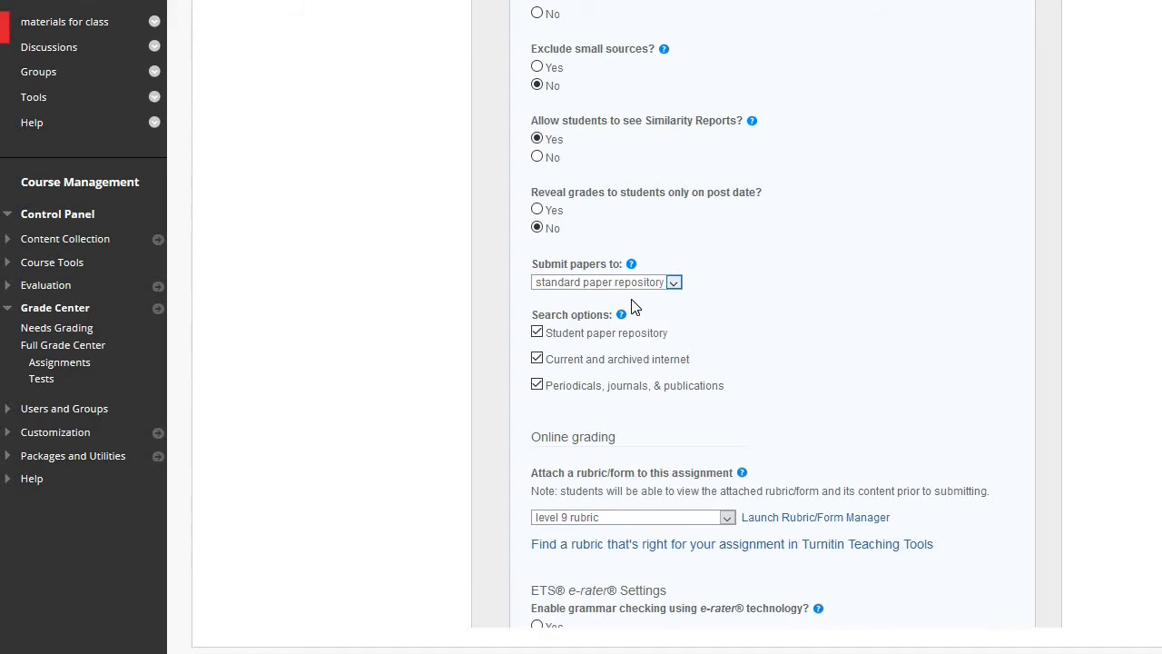
click(675, 284)
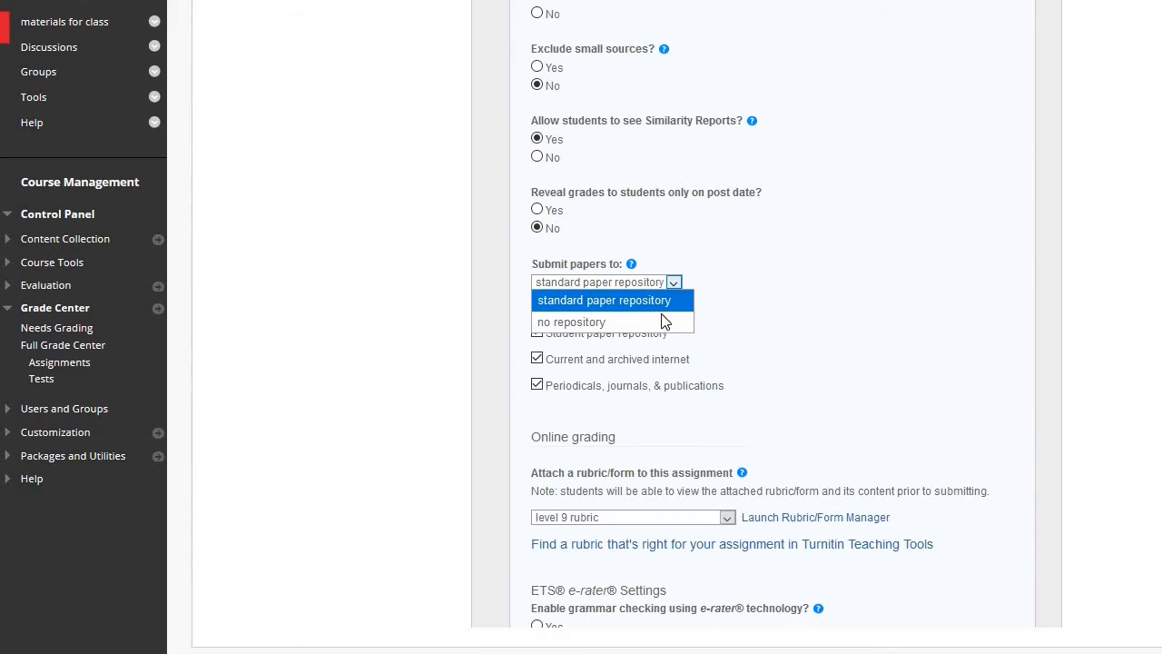
click(663, 323)
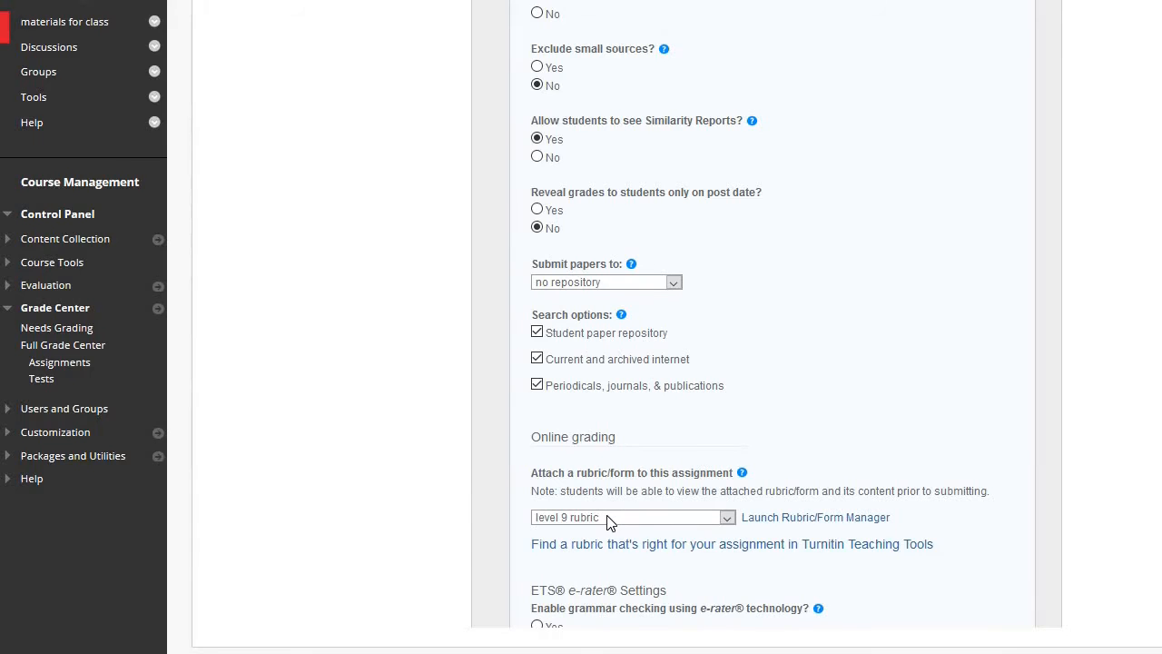
- Set the assignment's rubric attachment to "No rubric/form"
click(726, 518)
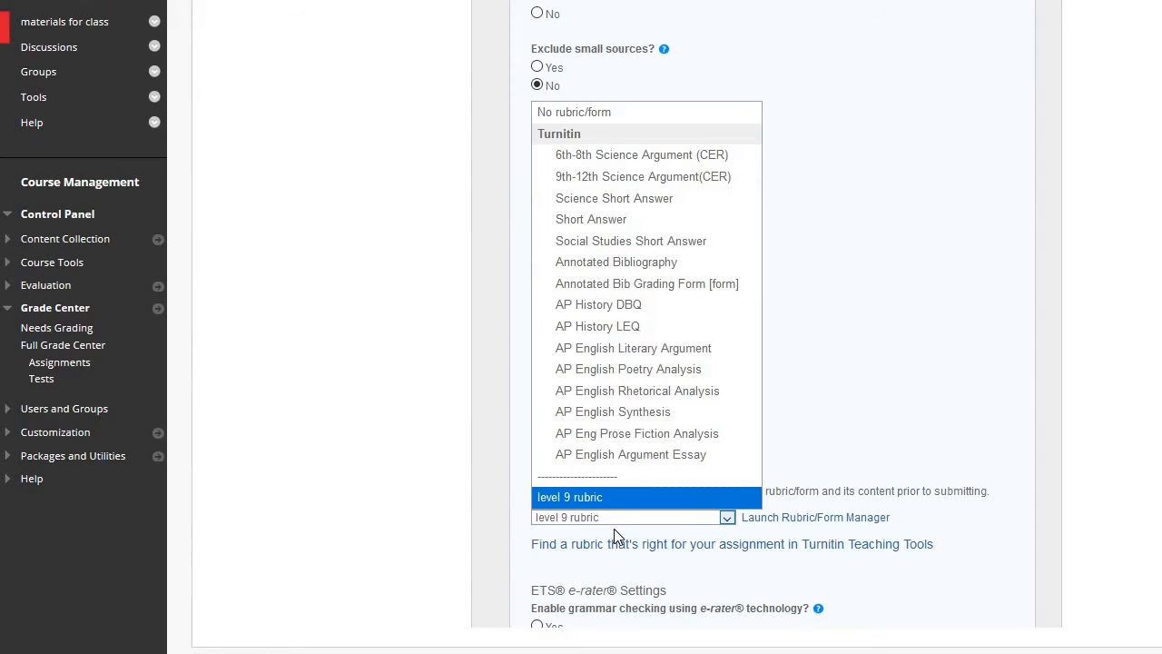
click(581, 112)
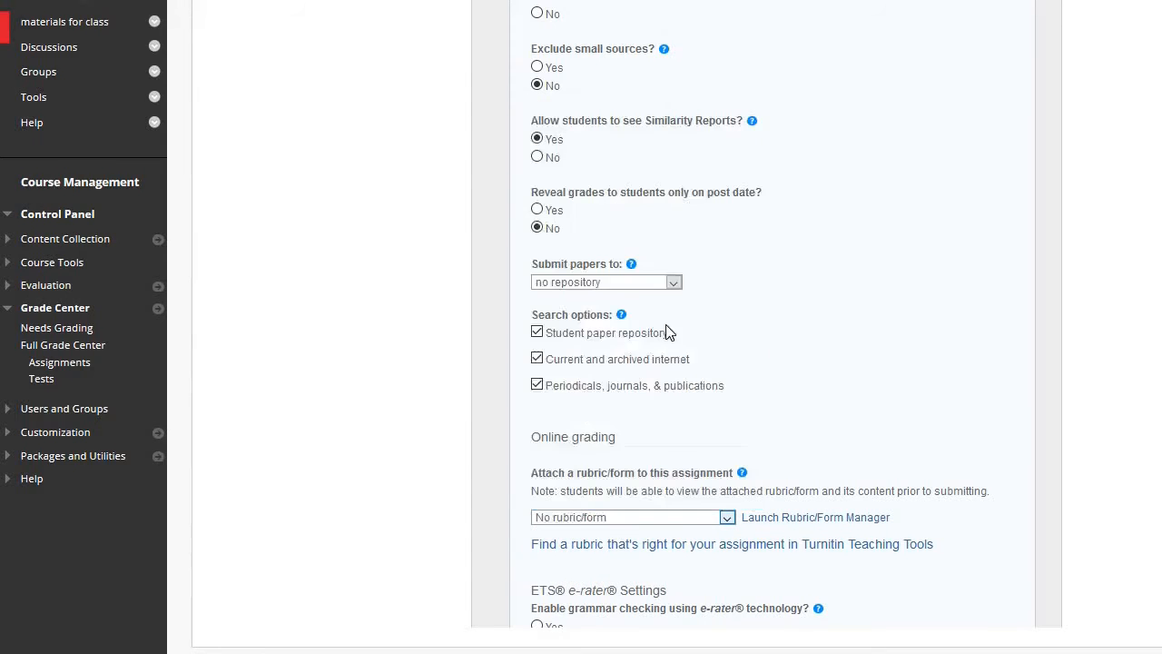
click(727, 518)
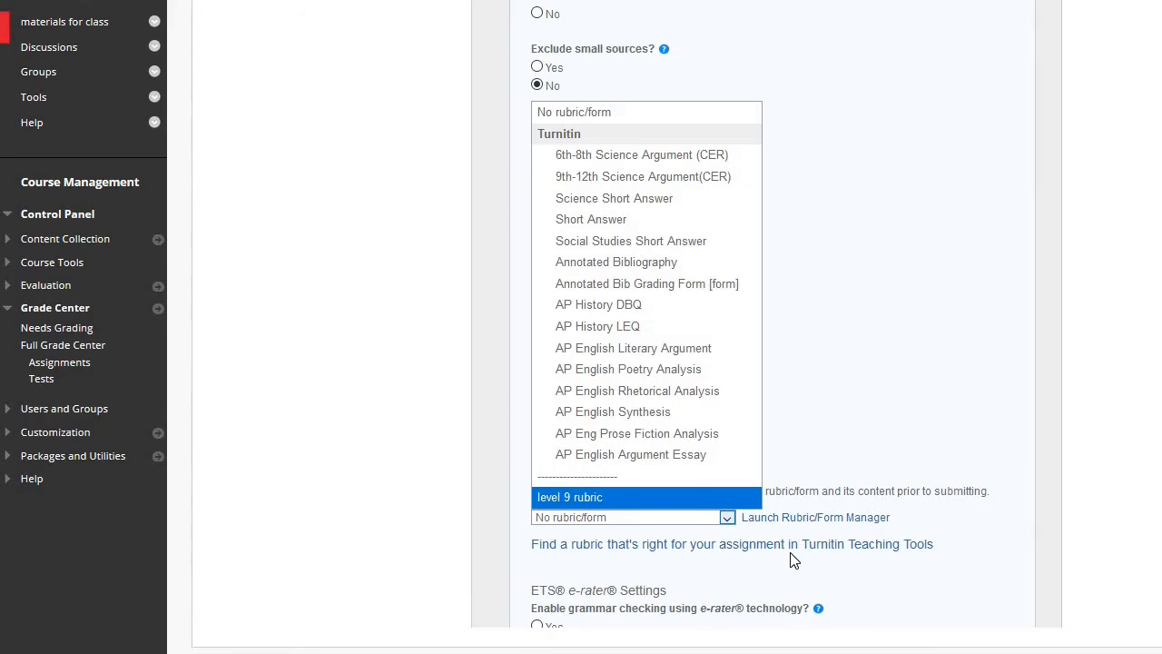
click(564, 112)
- Enable e-rater grammar checking for the assignment and submit the new assignment form
scroll(590, 285, down, 3)
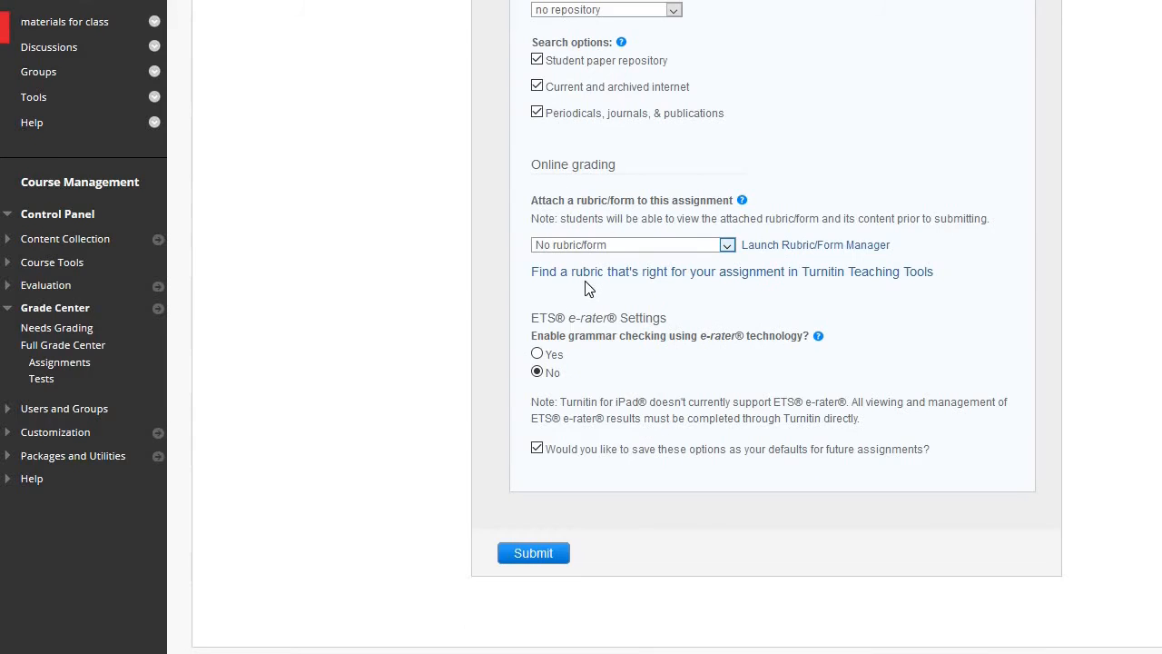
click(536, 354)
scroll(540, 358, down, 3)
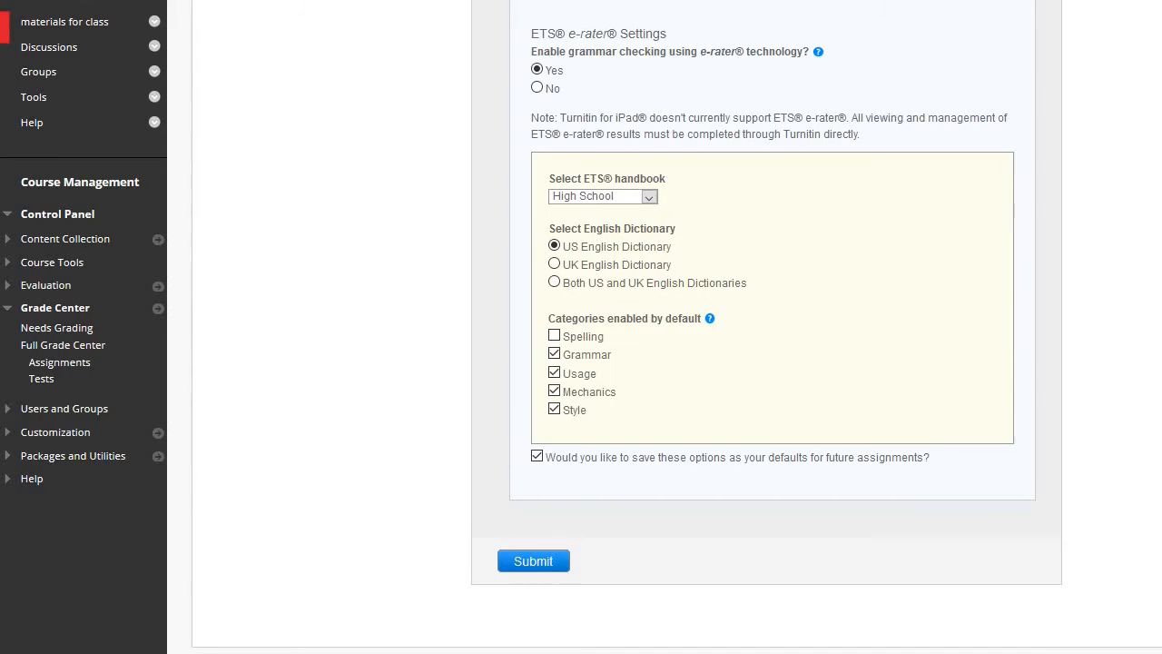
click(536, 563)
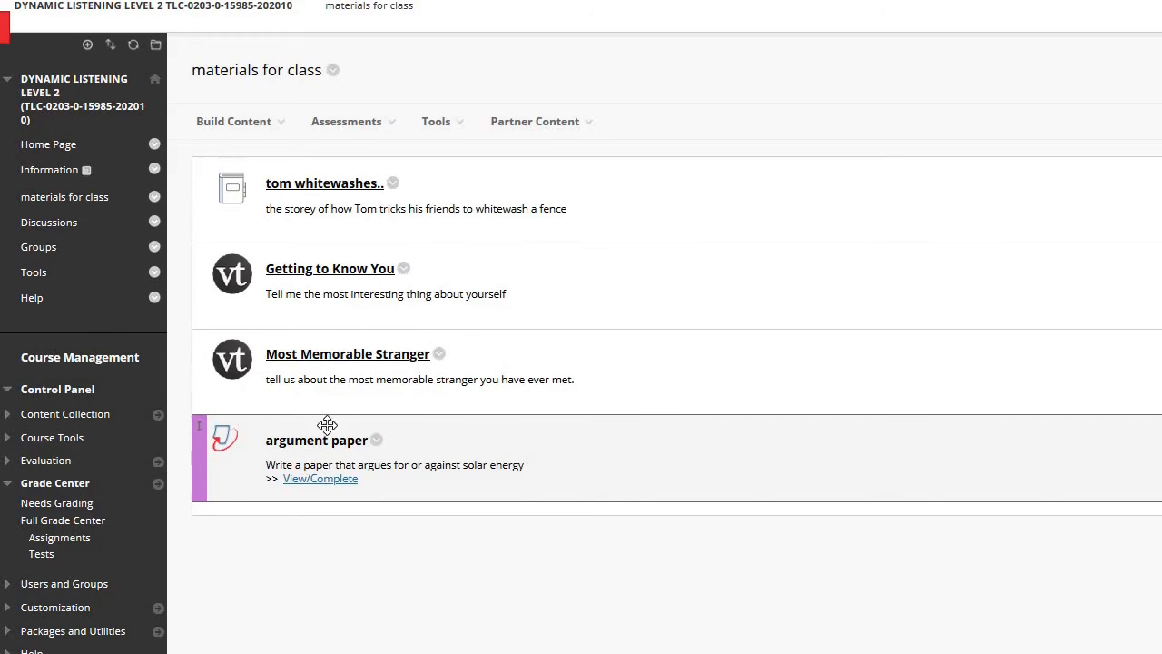
- Open the "argument paper" assignment's submission page and examine its author fields and file upload options
click(325, 480)
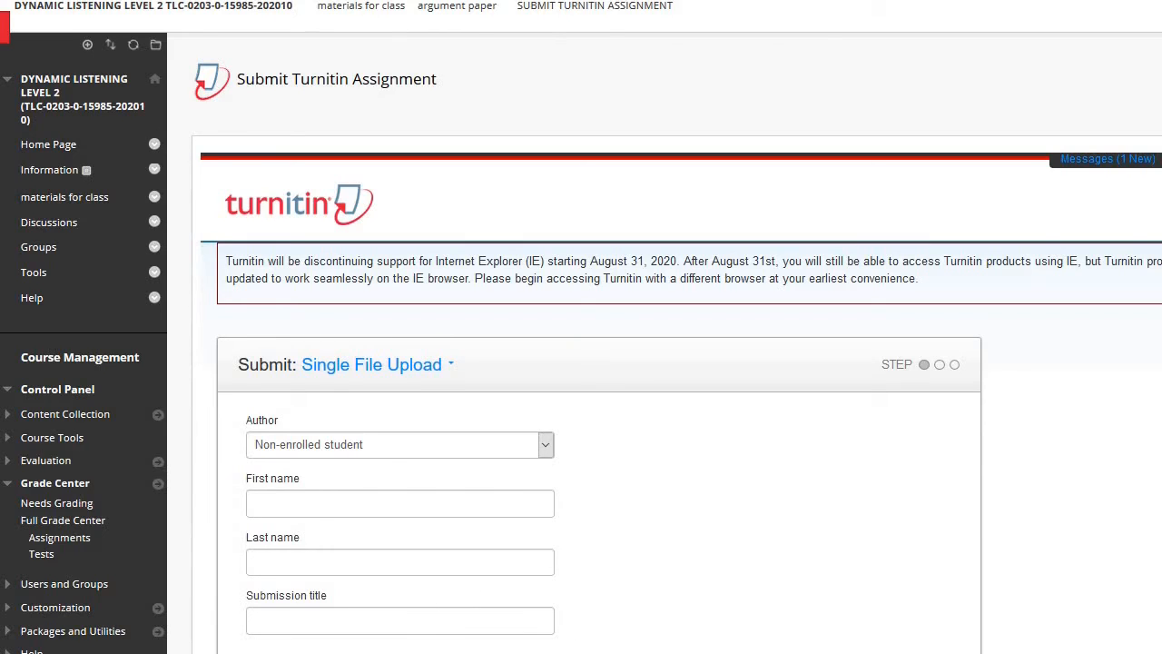
scroll(581, 364, down, 3)
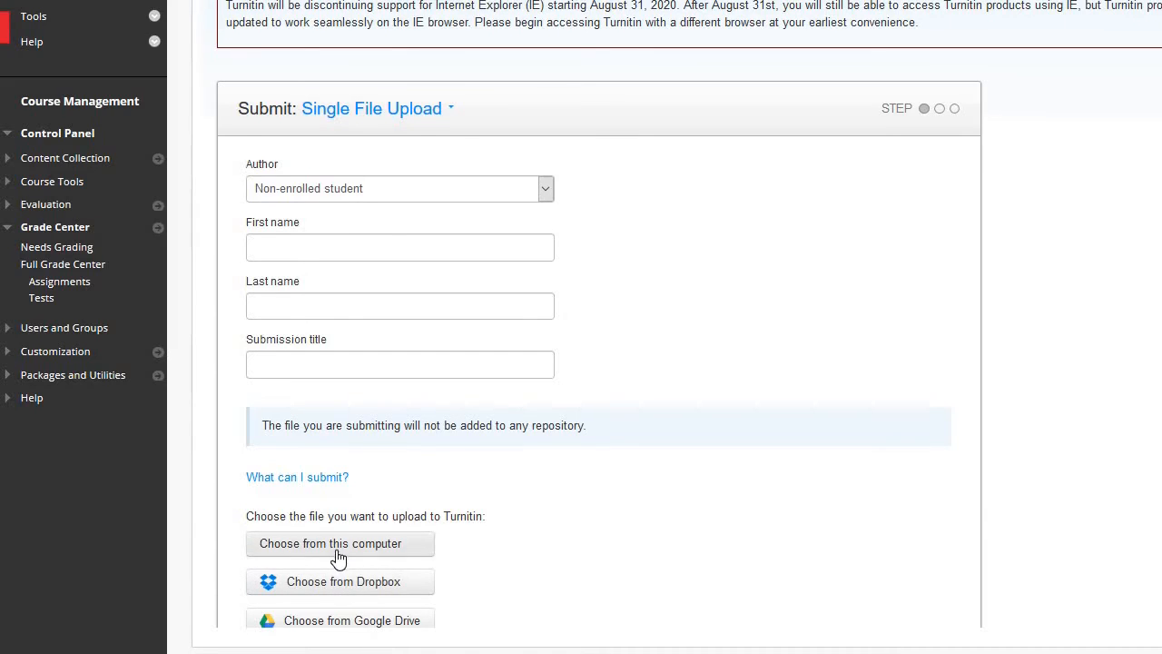
scroll(342, 565, down, 2)
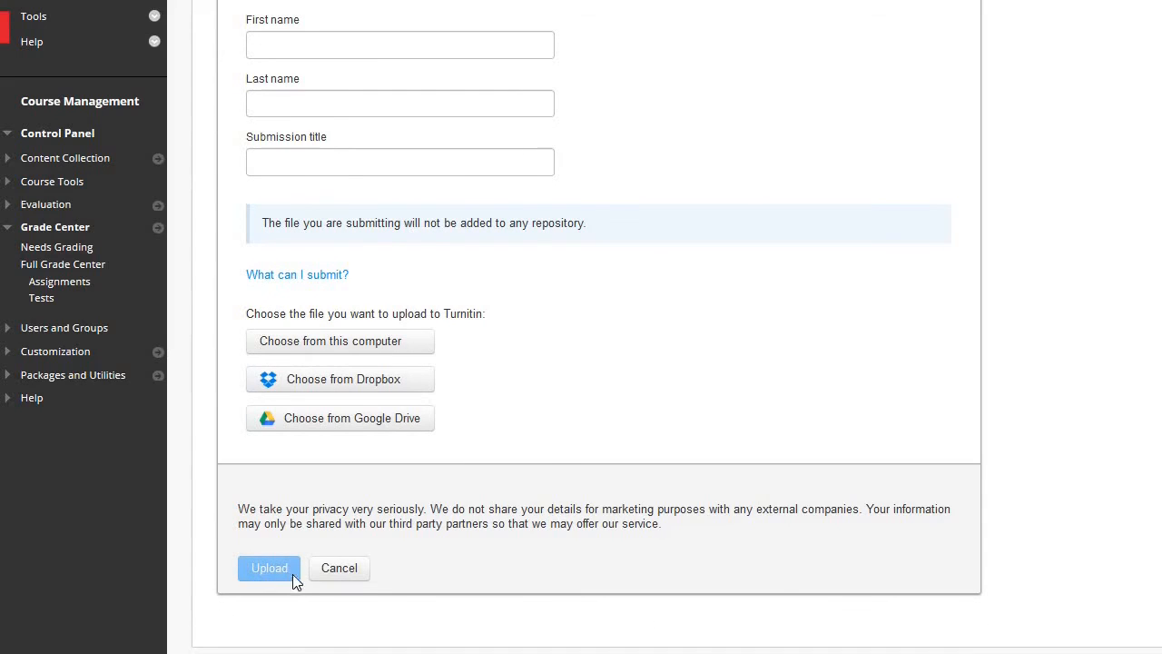
- Open the course's Full Grade Center and locate the argument paper column in the grade table
scroll(753, 623, up, 2)
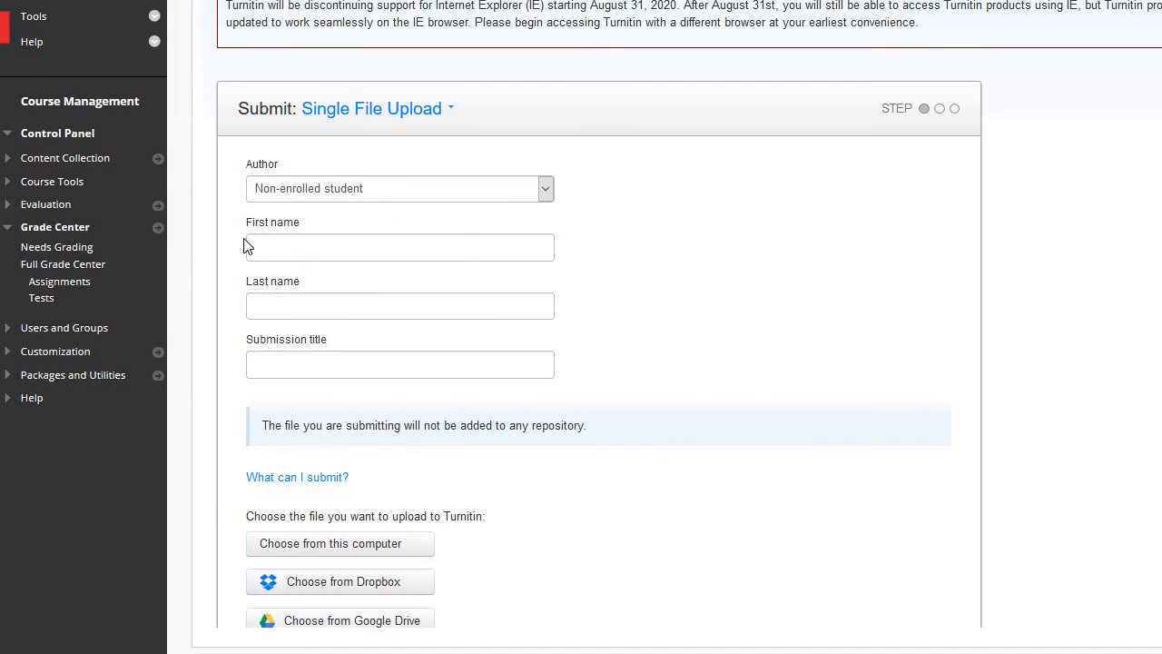
click(55, 265)
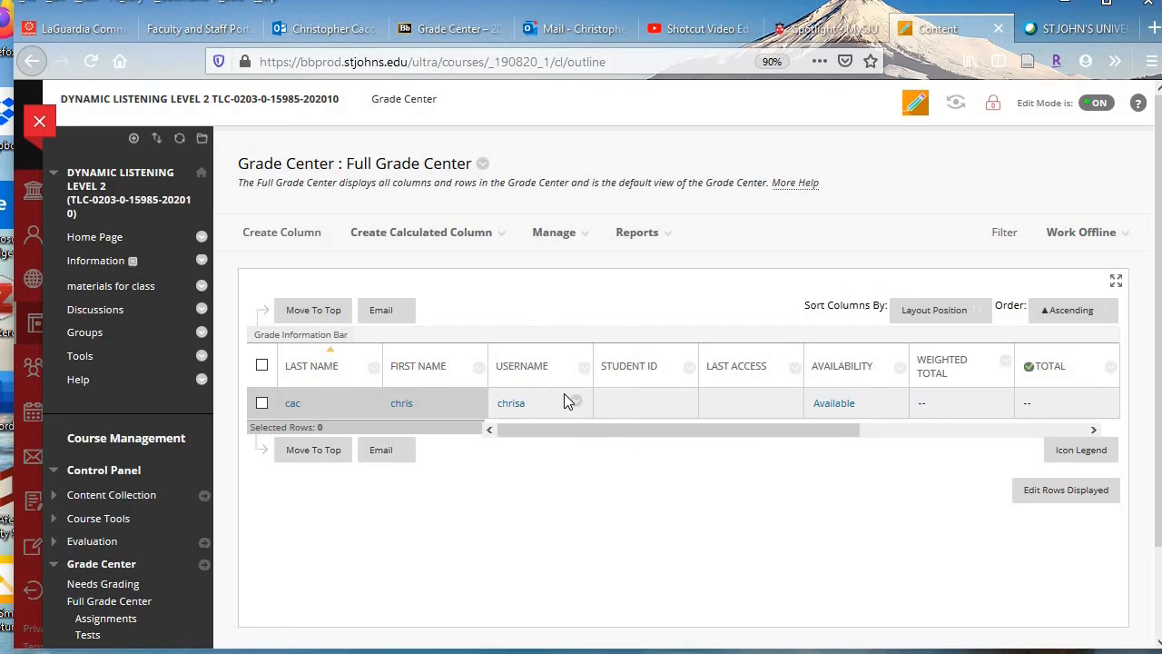
drag(691, 430, 955, 438)
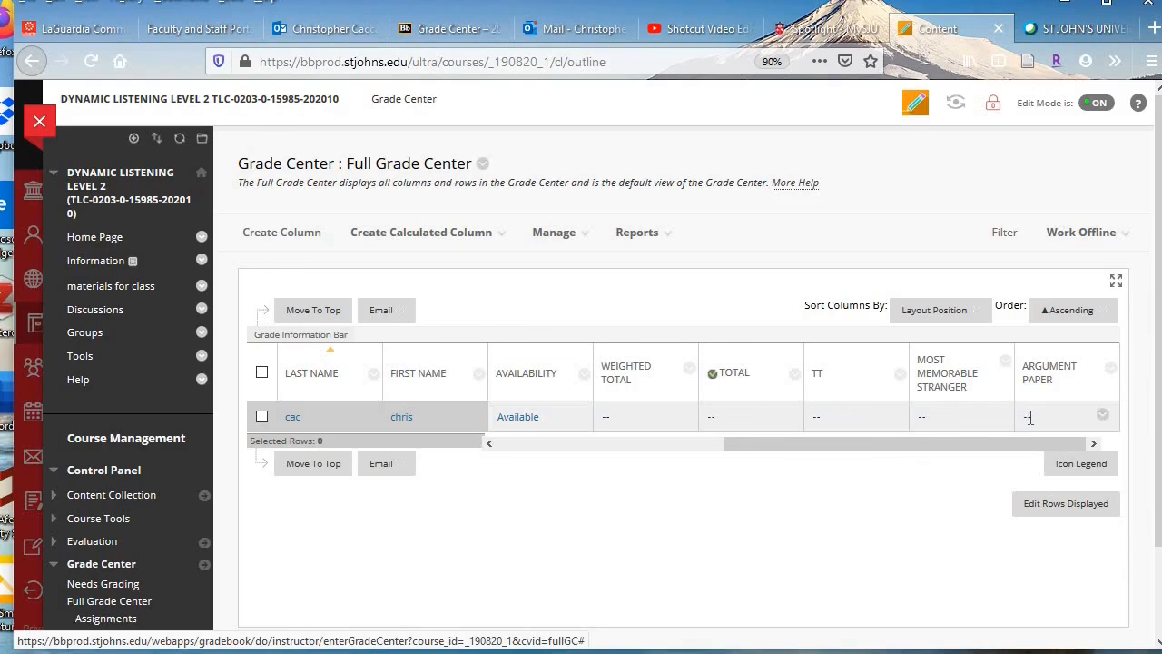
- Try a grade of 20 for the student in the argument paper column, and clear the entry without saving it
click(1031, 418)
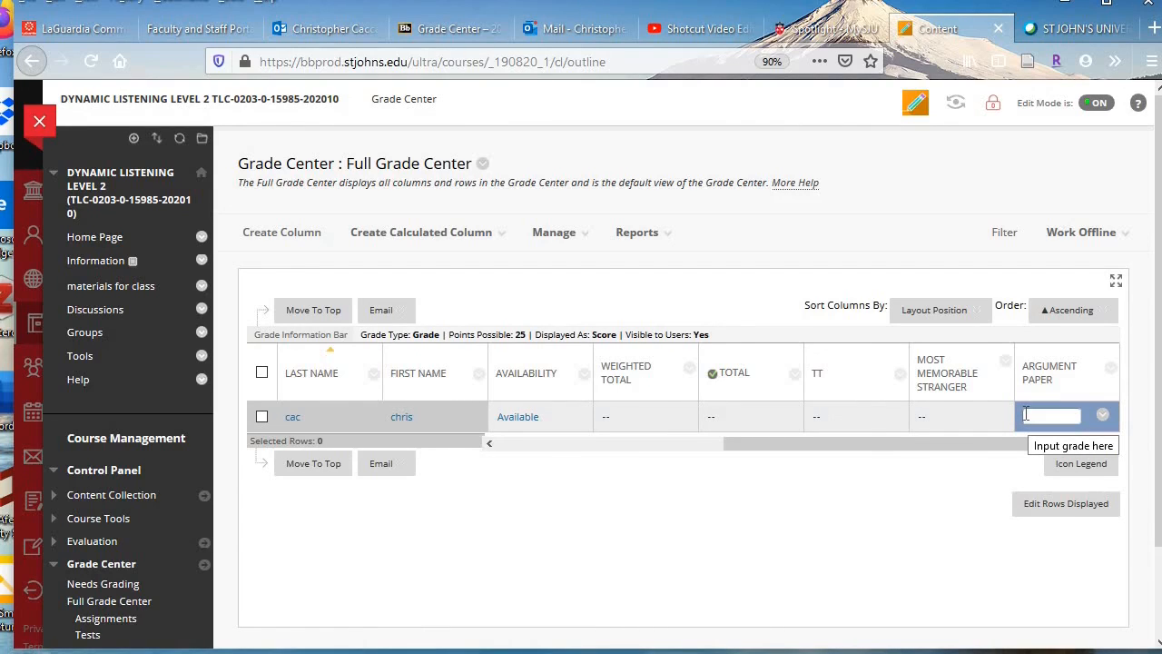
text(20)
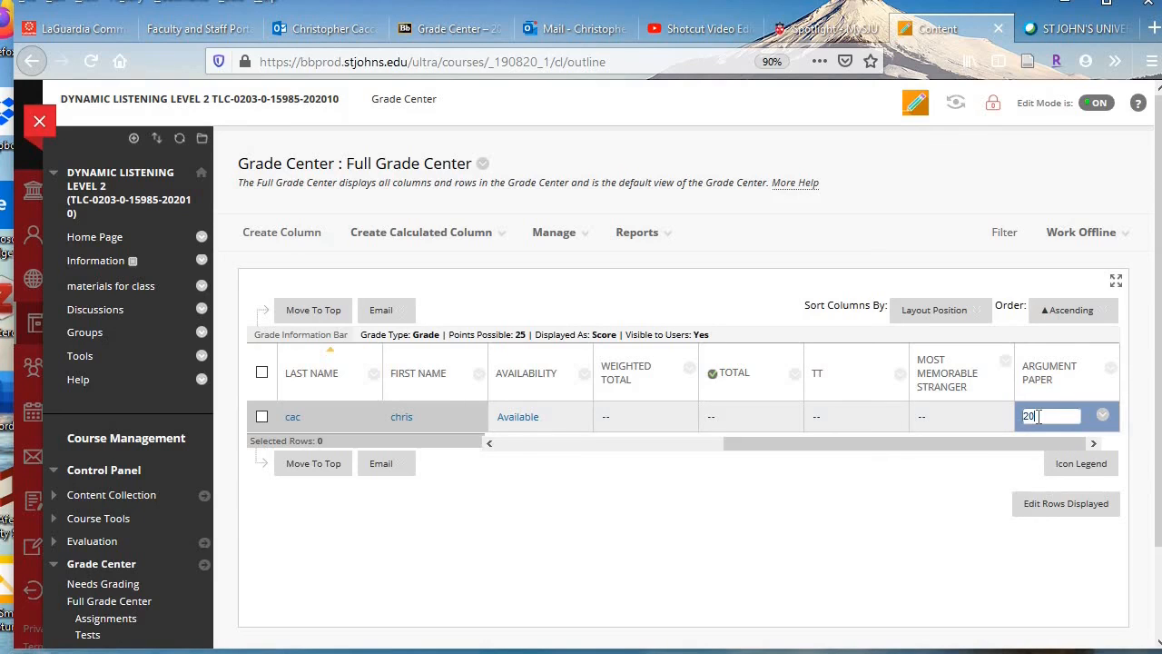
key(BackSpace)
key(BackSpace)
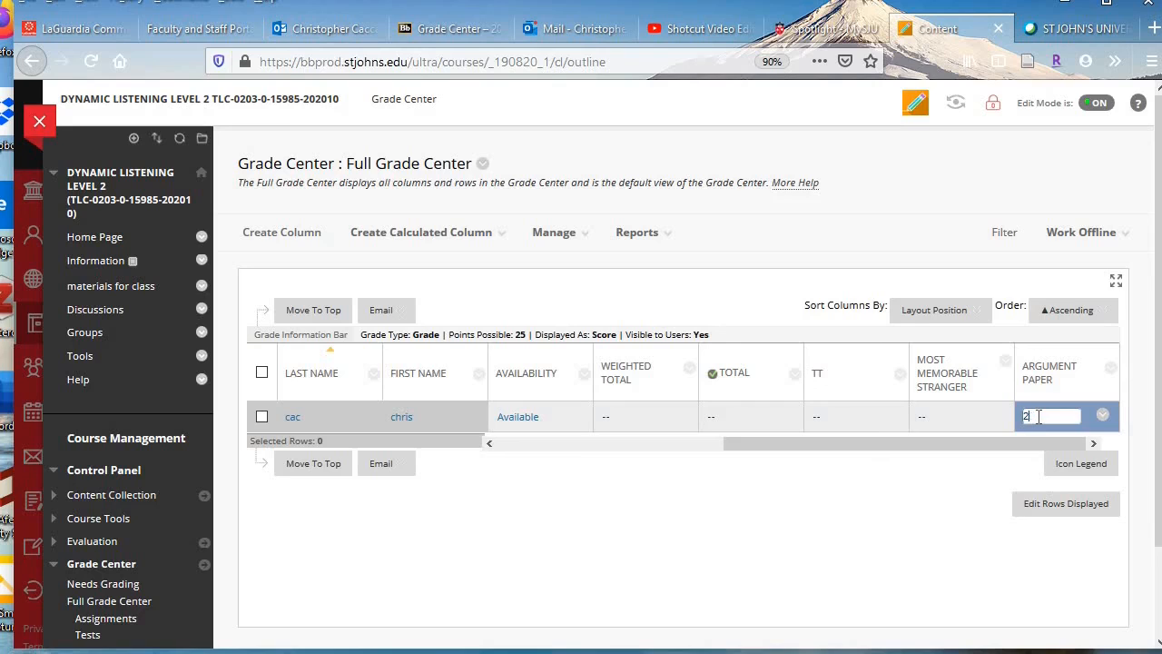